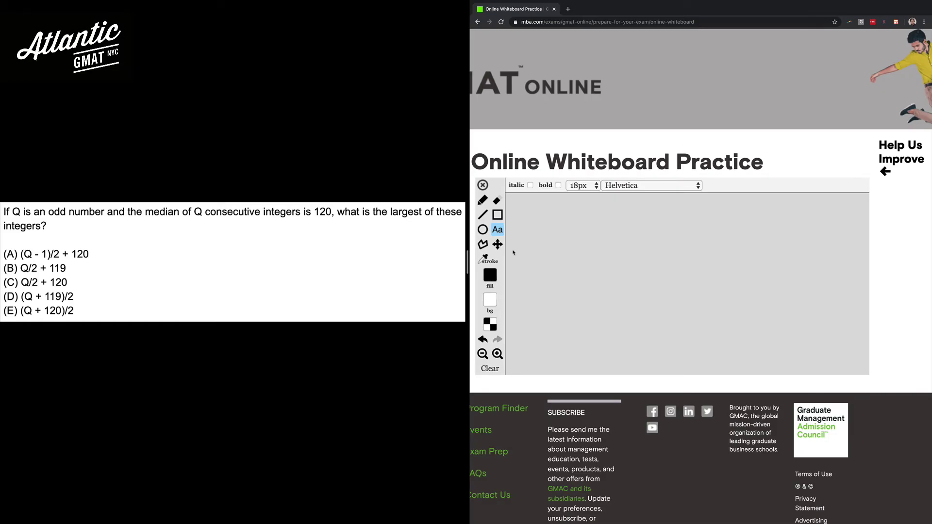
Add the note 'Largest integer?' in a widened text box near the board's top-left.
{"action": "left_click", "coordinate": [523, 209]}
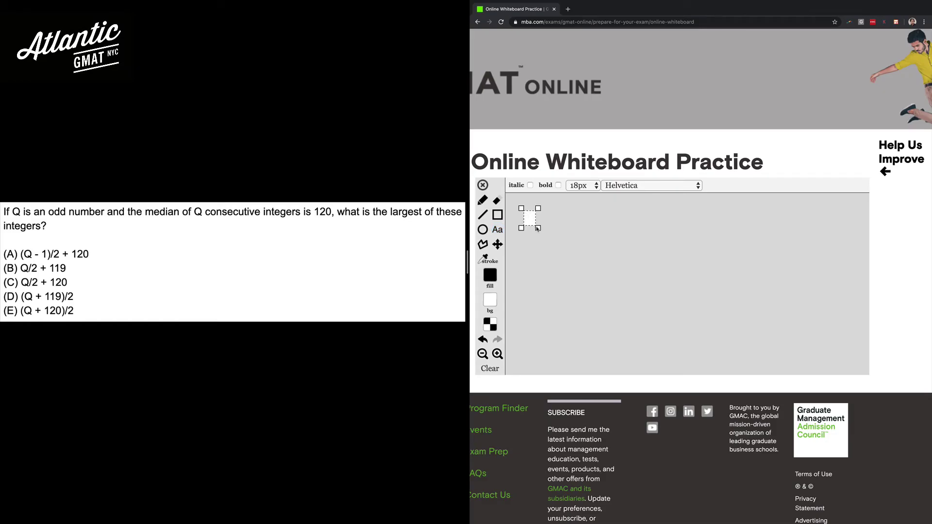
{"action": "left_click_drag", "start_coordinate": [538, 228], "coordinate": [663, 250]}
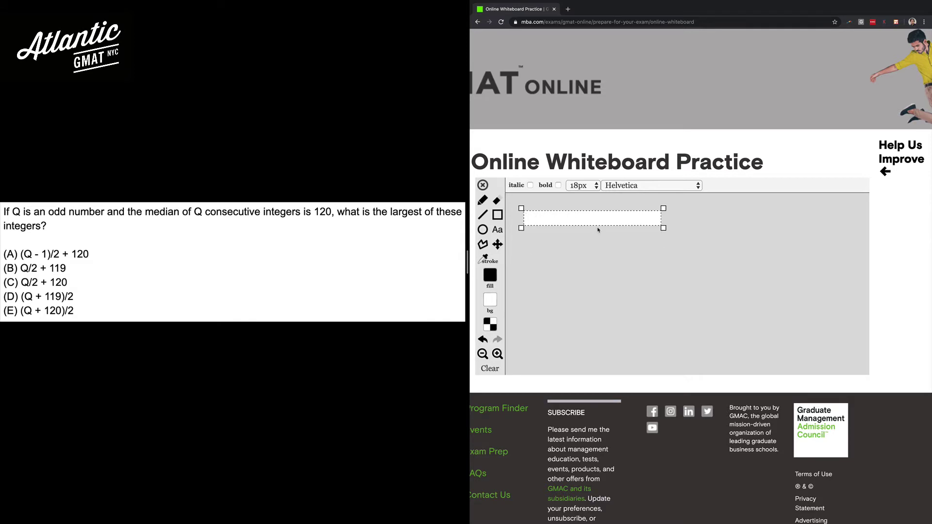
{"action": "type", "text": "Largest integer?"}
{"action": "left_click", "coordinate": [612, 271]}
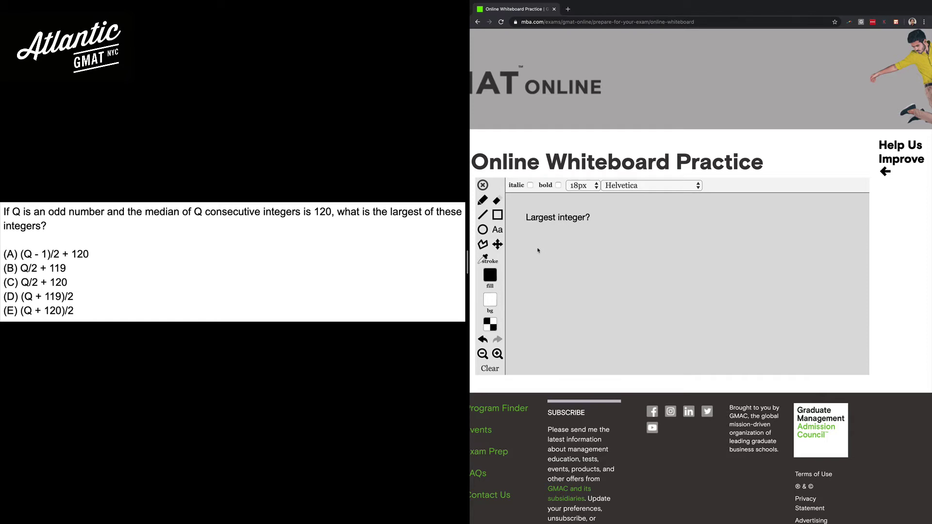
Beside 'Largest integer?', write 'q = 3', '119 120 121' and '= 121?' on separate lines.
{"action": "left_click", "coordinate": [497, 230]}
{"action": "left_click", "coordinate": [612, 218]}
{"action": "left_click_drag", "start_coordinate": [621, 229], "coordinate": [727, 299]}
{"action": "type", "text": "q = 3"}
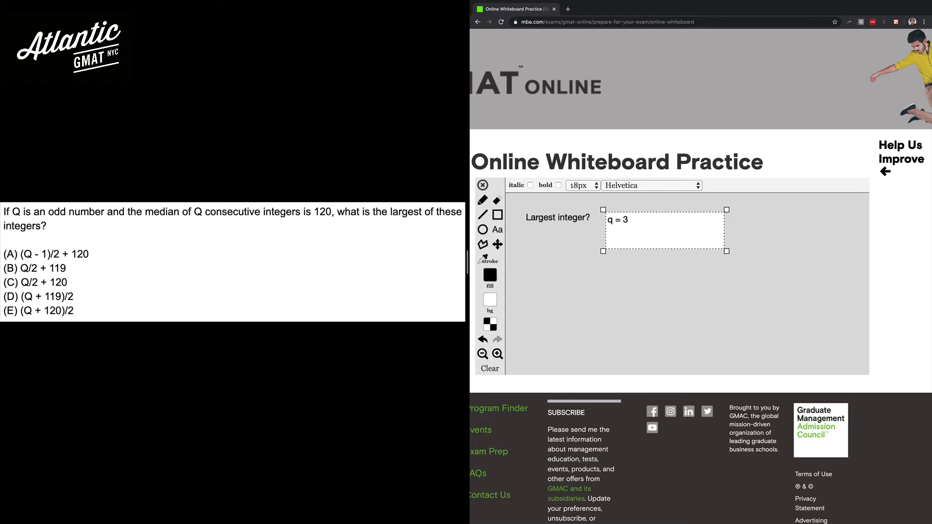
{"action": "type", "text": "119 120 121"}
{"action": "key", "text": "Return"}
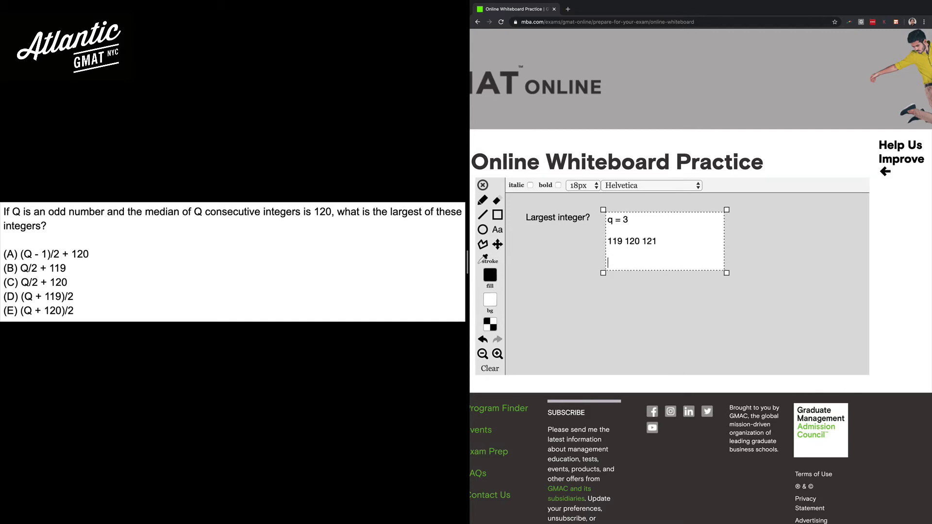
{"action": "type", "text": "= 121?"}
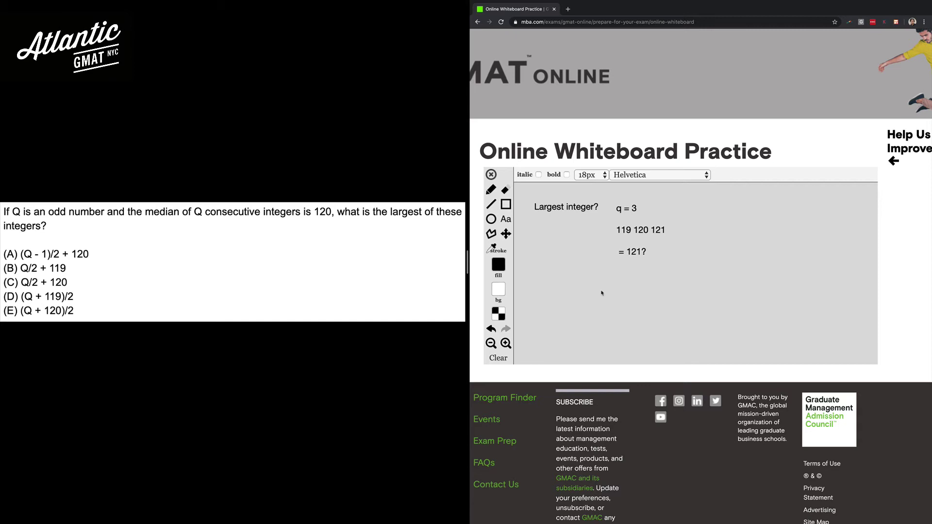
In a new text box right of 'q = 3', write '3 -1 = 2', '2/2 = 1' and '120 + 1 = 121'.
{"action": "left_click", "coordinate": [506, 219]}
{"action": "left_click_drag", "start_coordinate": [684, 199], "coordinate": [844, 247]}
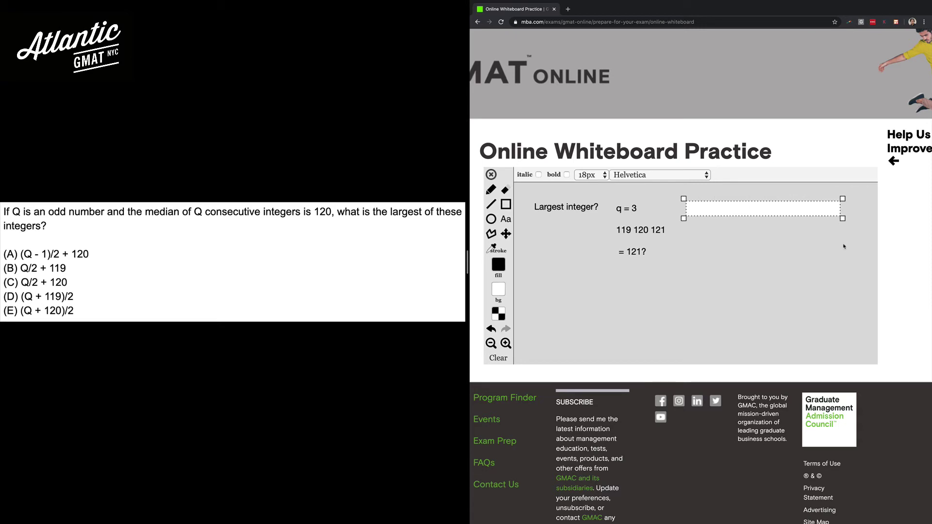
{"action": "key", "text": "Return"}
{"action": "key", "text": "Return"}
{"action": "key", "text": "Return"}
{"action": "key", "text": "Return"}
{"action": "key", "text": "Return"}
{"action": "key", "text": "Return"}
{"action": "key", "text": "Return"}
{"action": "key", "text": "Return"}
{"action": "key", "text": "Return"}
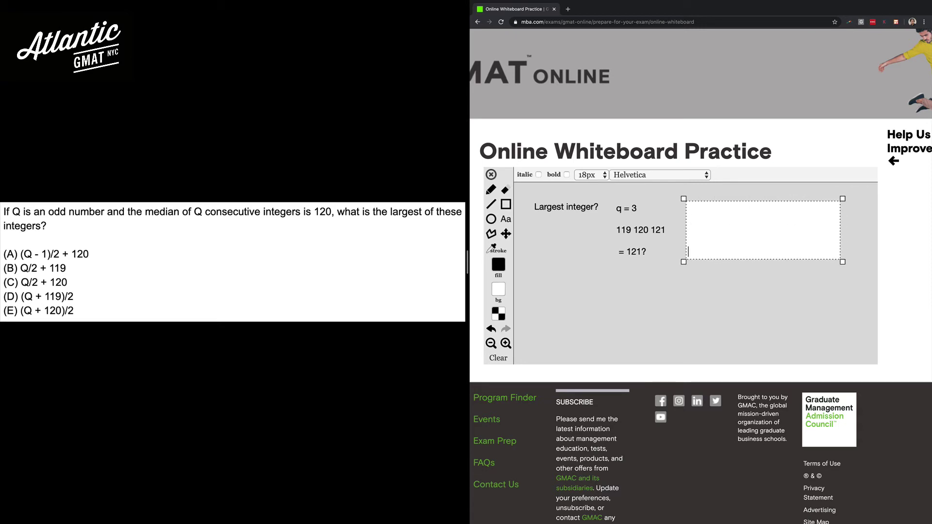
{"action": "key", "text": "Return"}
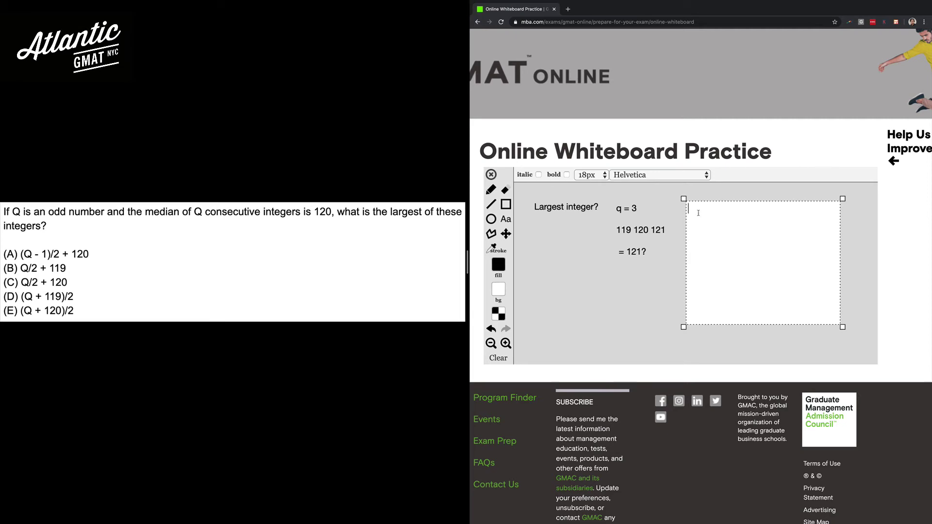
{"action": "type", "text": "3 -1 = 2"}
{"action": "key", "text": "Return"}
{"action": "type", "text": "2"}
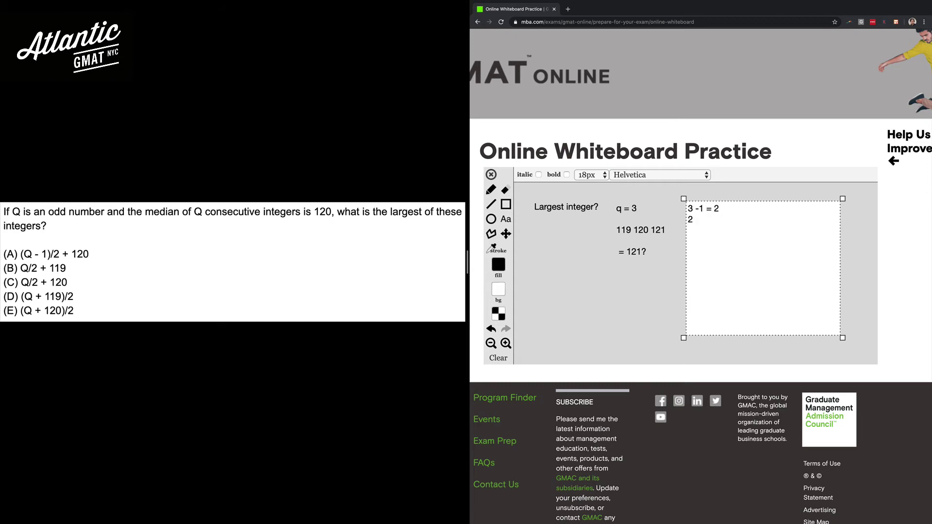
{"action": "type", "text": "/2 = 1"}
{"action": "key", "text": "Return"}
{"action": "type", "text": "120 "}
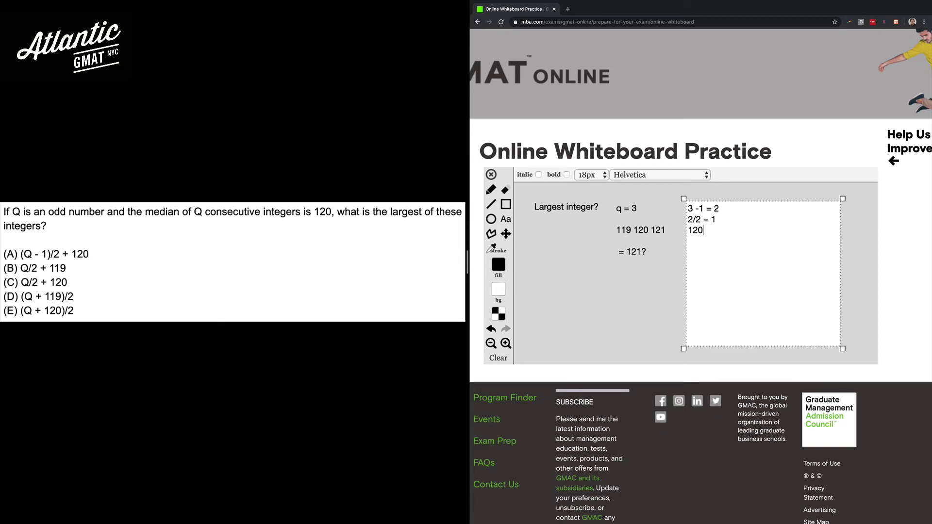
{"action": "type", "text": "+ 1 = 121"}
{"action": "key", "text": "Return"}
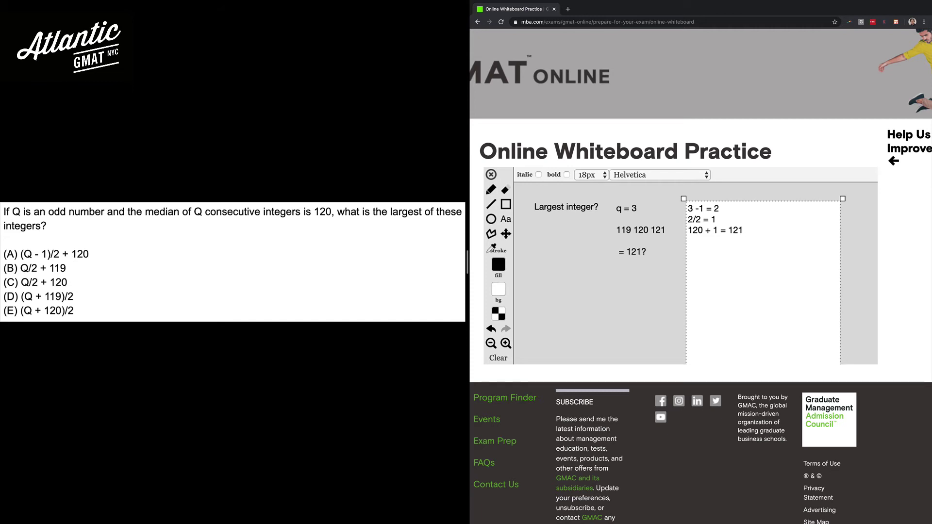
Write '3/2' and the answer 'A.' on new lines below '120 + 1 = 121'.
{"action": "type", "text": "3/2"}
{"action": "key", "text": "Return"}
{"action": "type", "text": "A."}
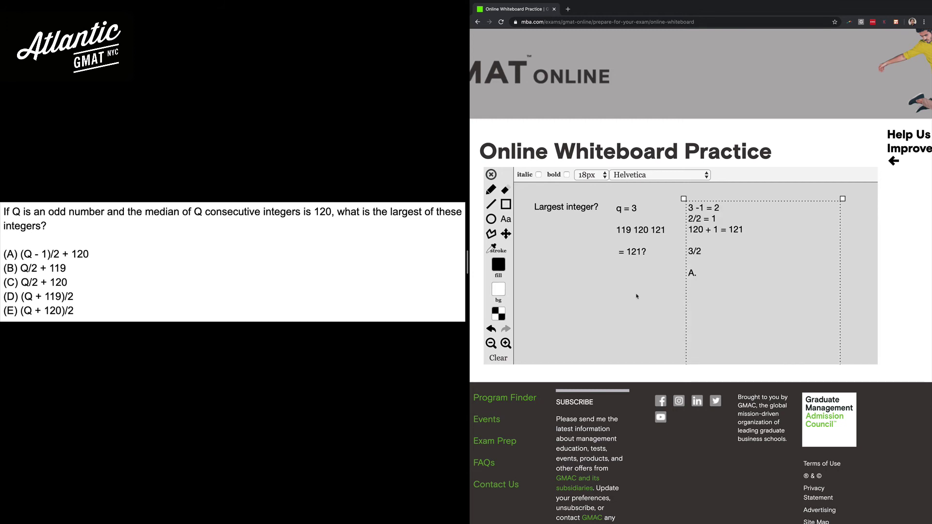